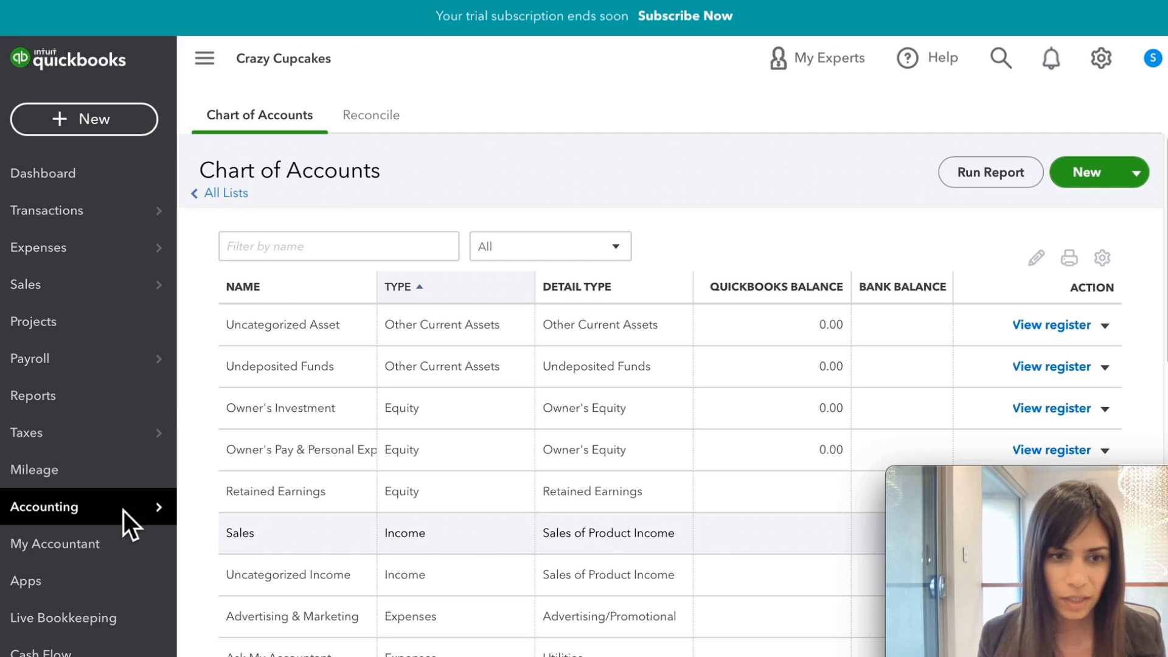
Step: Start a new account in the chart of accounts with account type Bank and detail type Checking
mouse_move(153, 510)
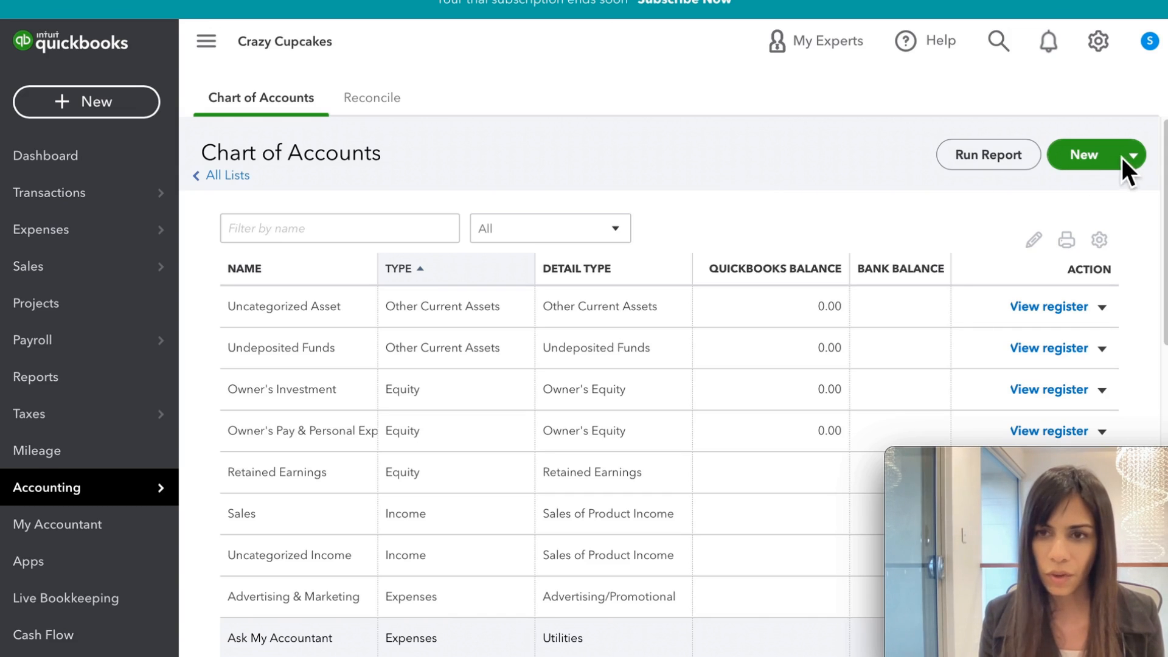
left_click(1061, 164)
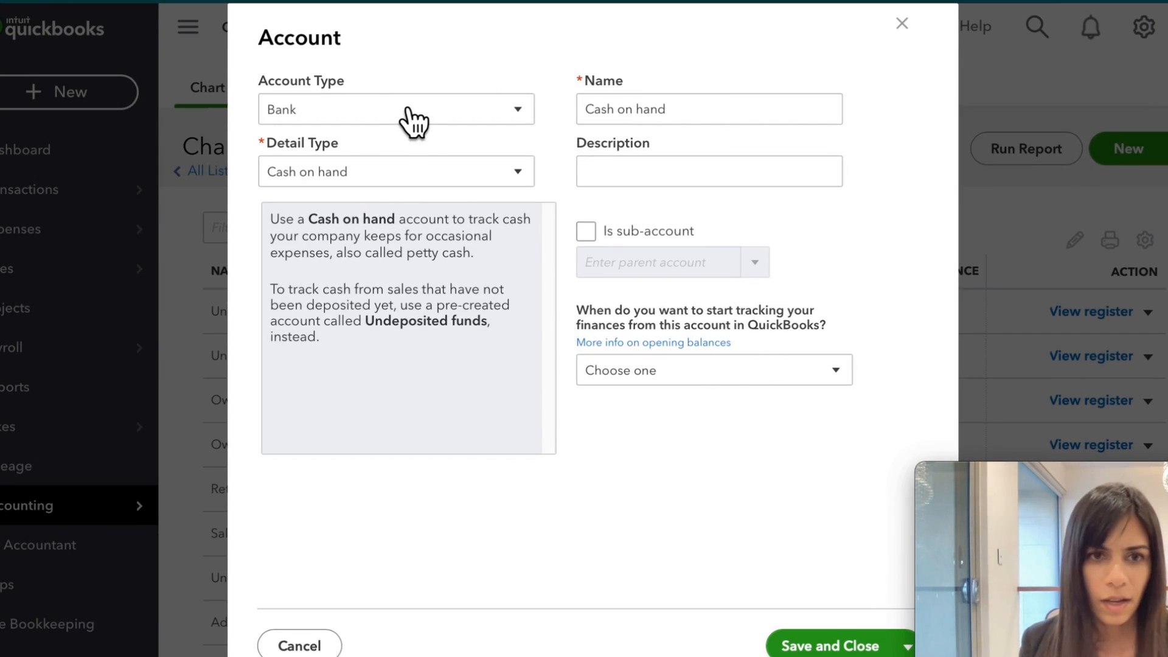
left_click(408, 113)
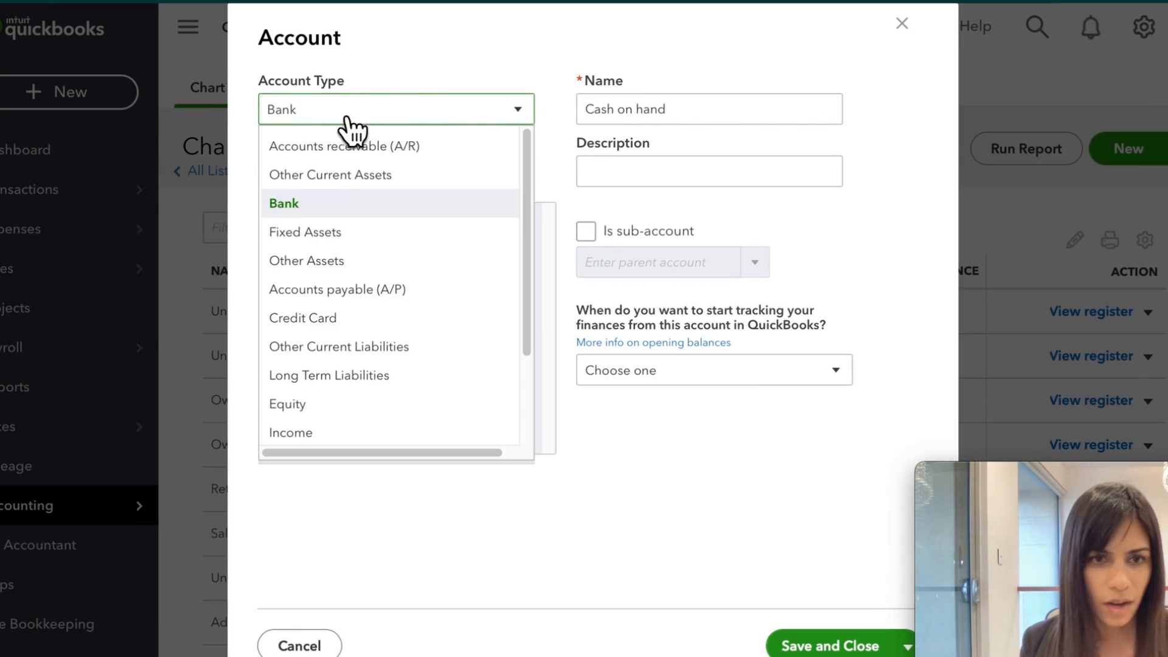
left_click(348, 219)
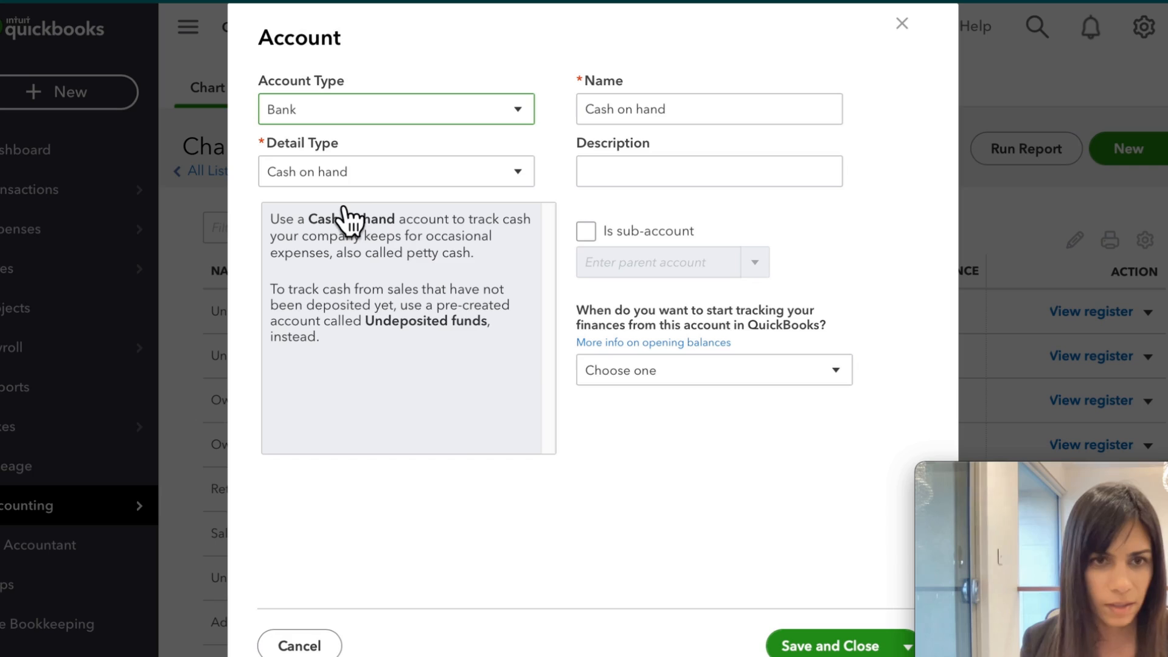
left_click(358, 176)
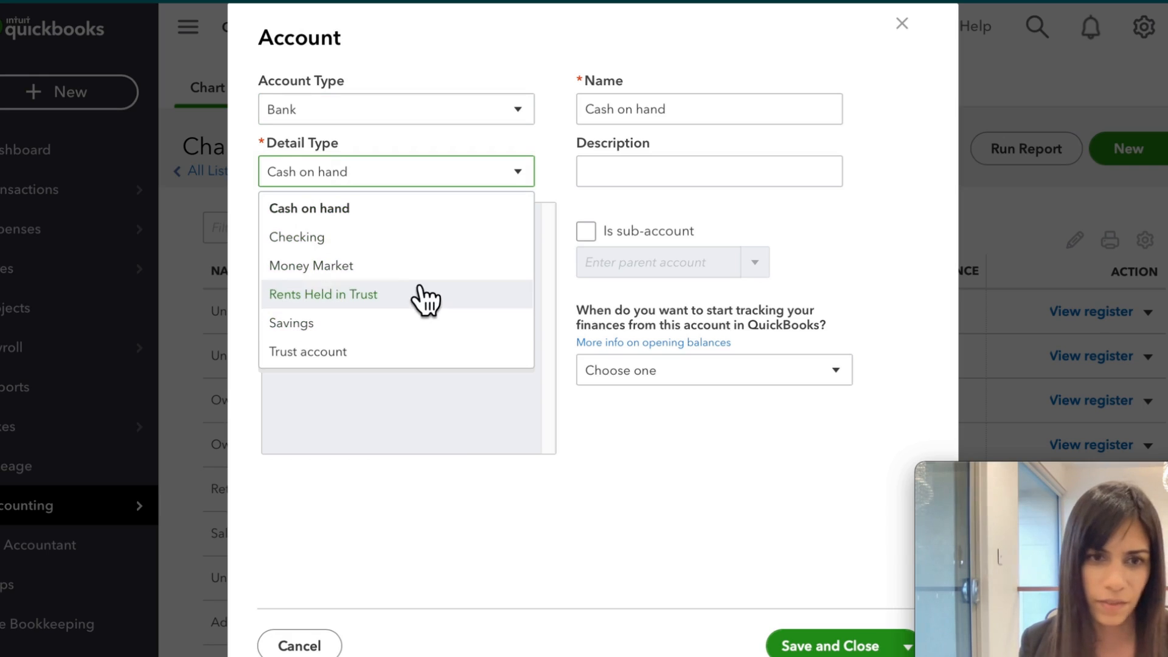
left_click(410, 240)
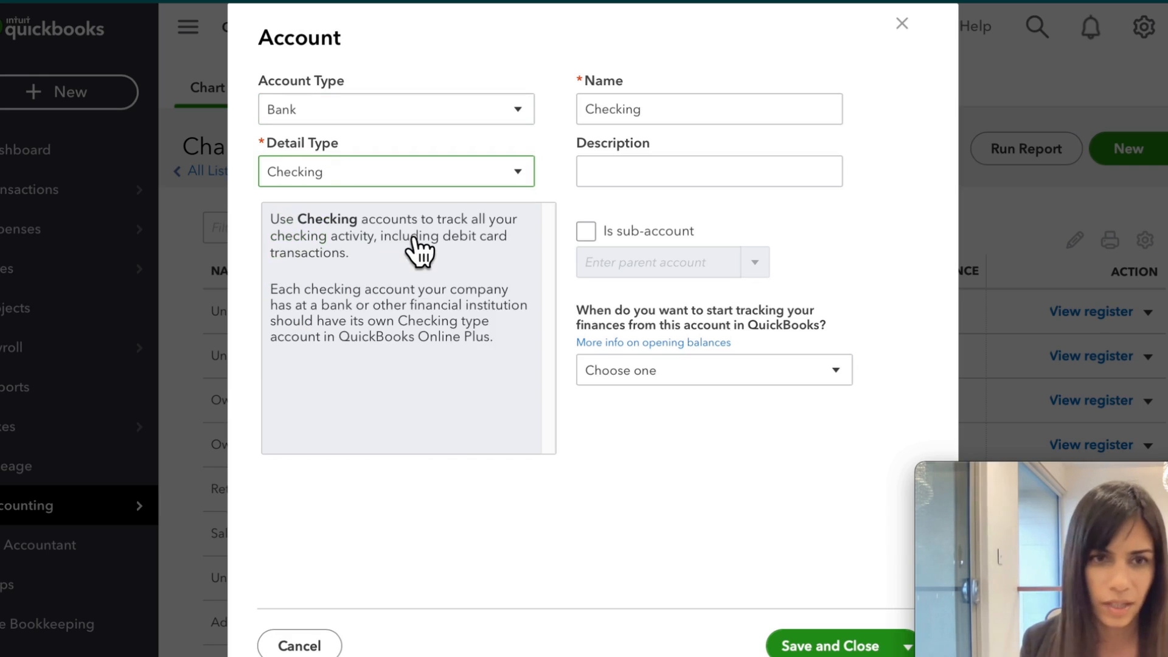
Step: Name the account Everyday Checking, followed by # and the short account number
double_click(660, 110)
left_click(675, 112)
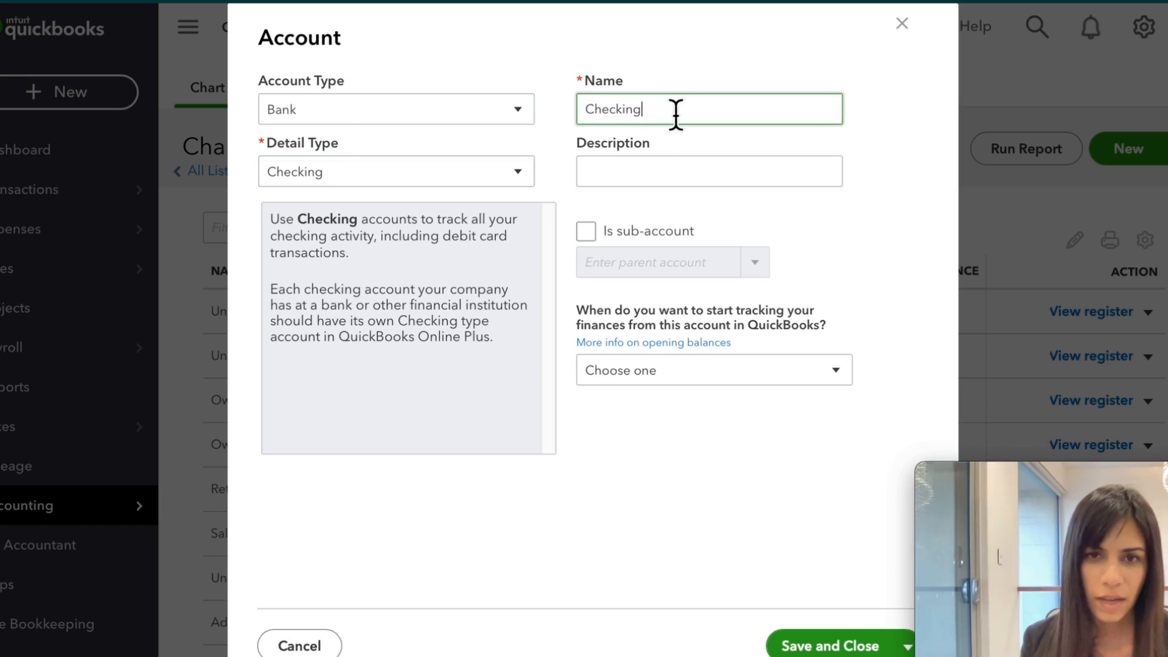
left_click(584, 108)
type("Every")
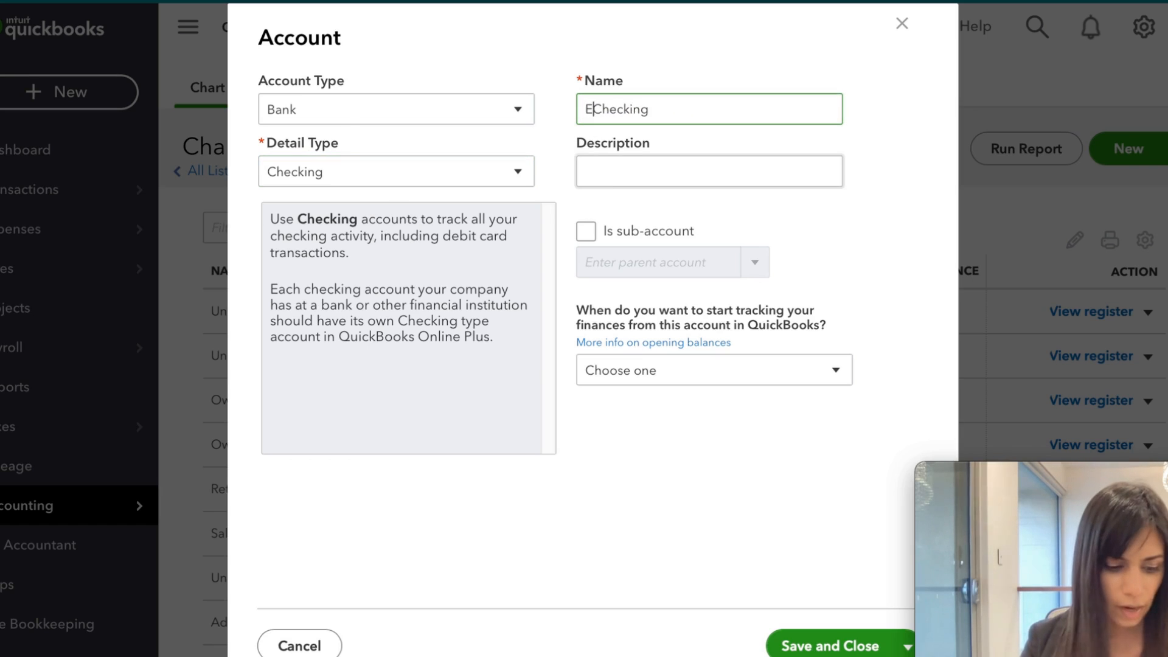
type("day")
key("Right")
key("Right")
key("Right")
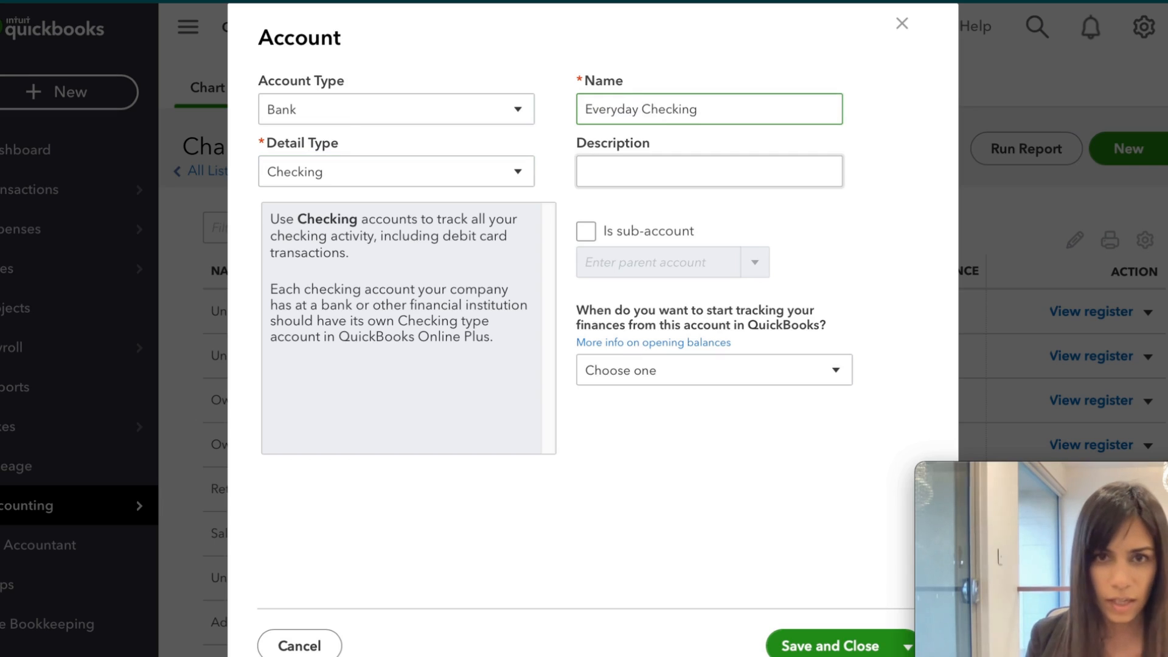
key("Right")
key("Right")
key("Right")
key("Right")
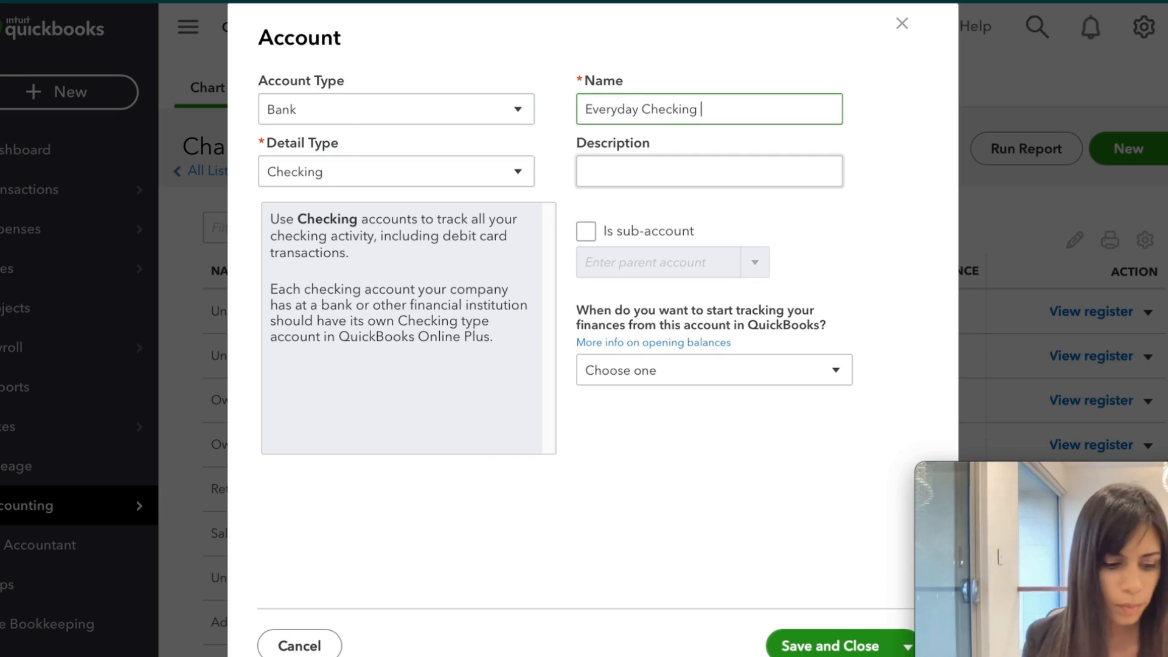
type("#4520")
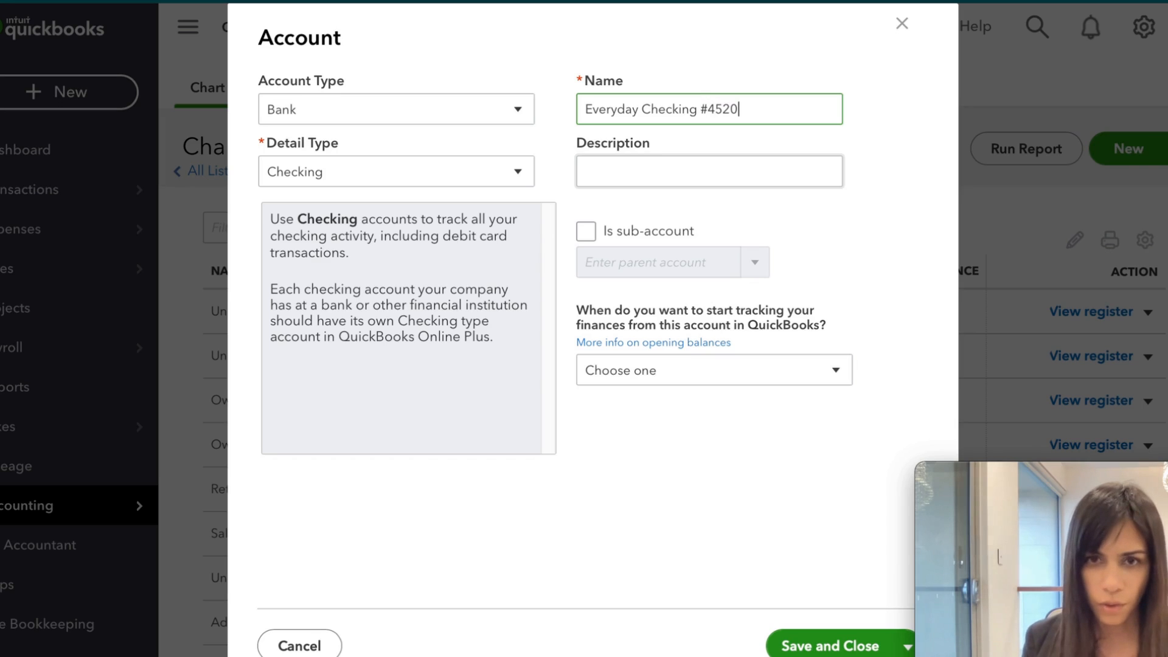
Step: Start tracking the account from the beginning of this month with a 12/31/2020 balance of 5,000.00, leaving the description empty
left_click(612, 173)
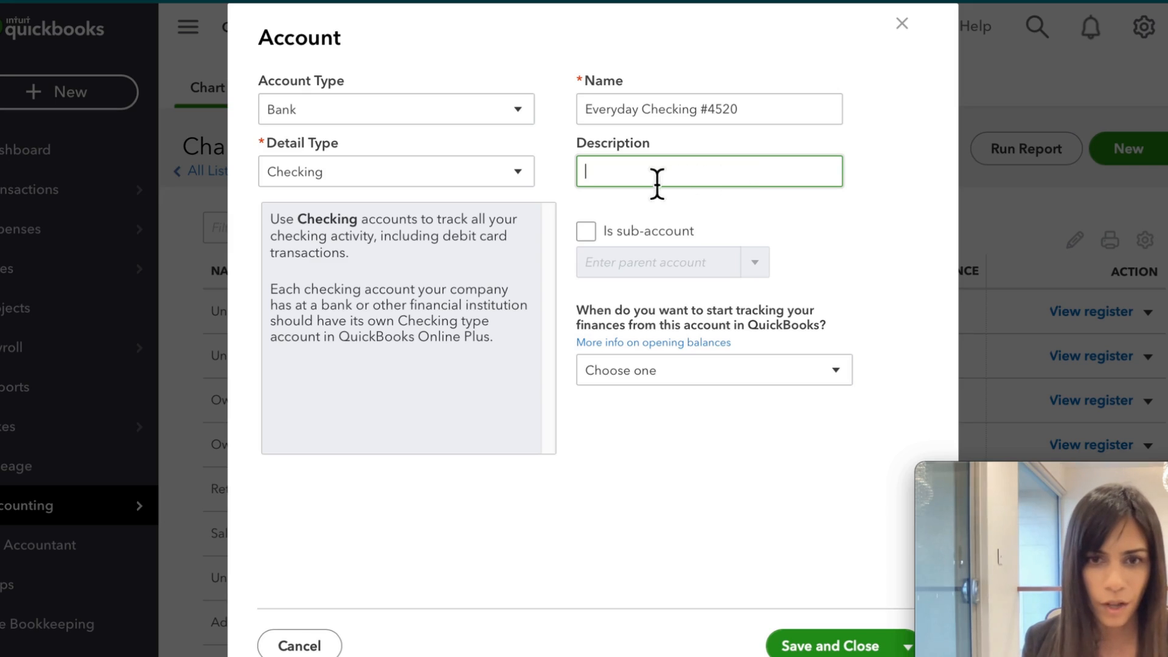
left_click(644, 374)
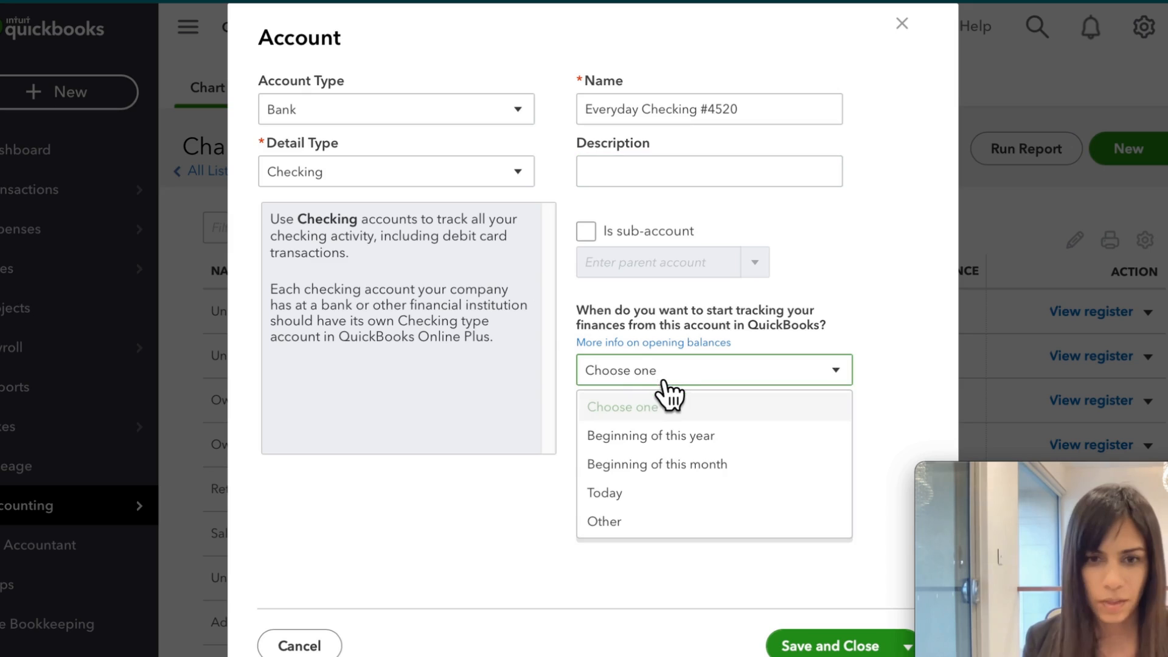
left_click(672, 466)
left_click(650, 480)
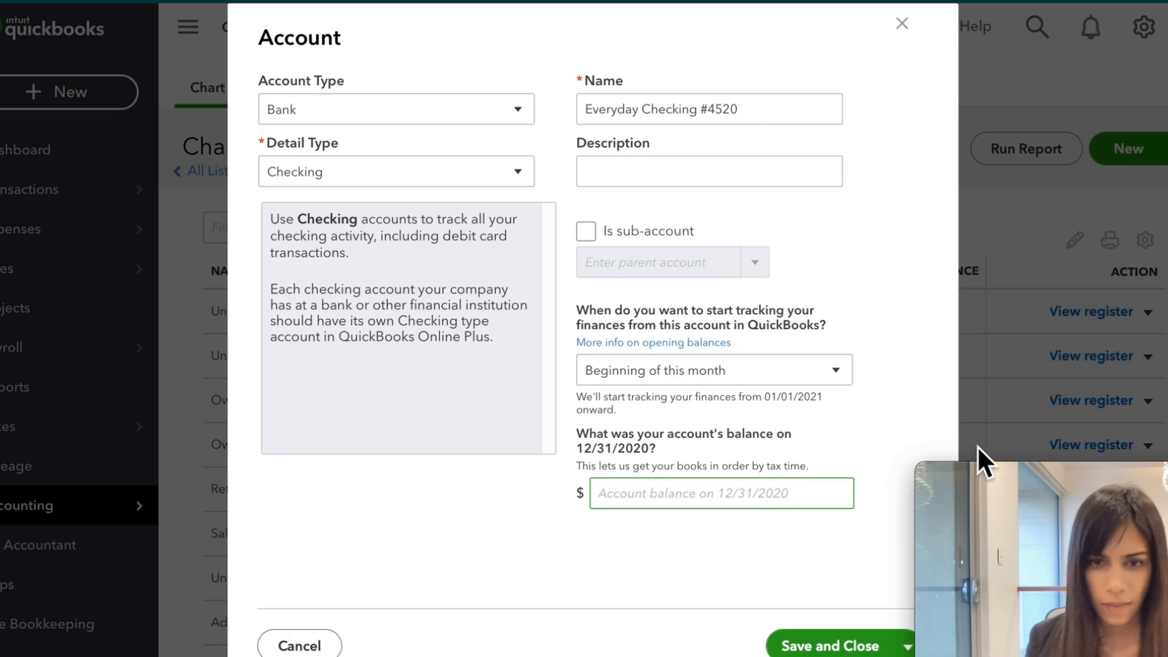
type("5000")
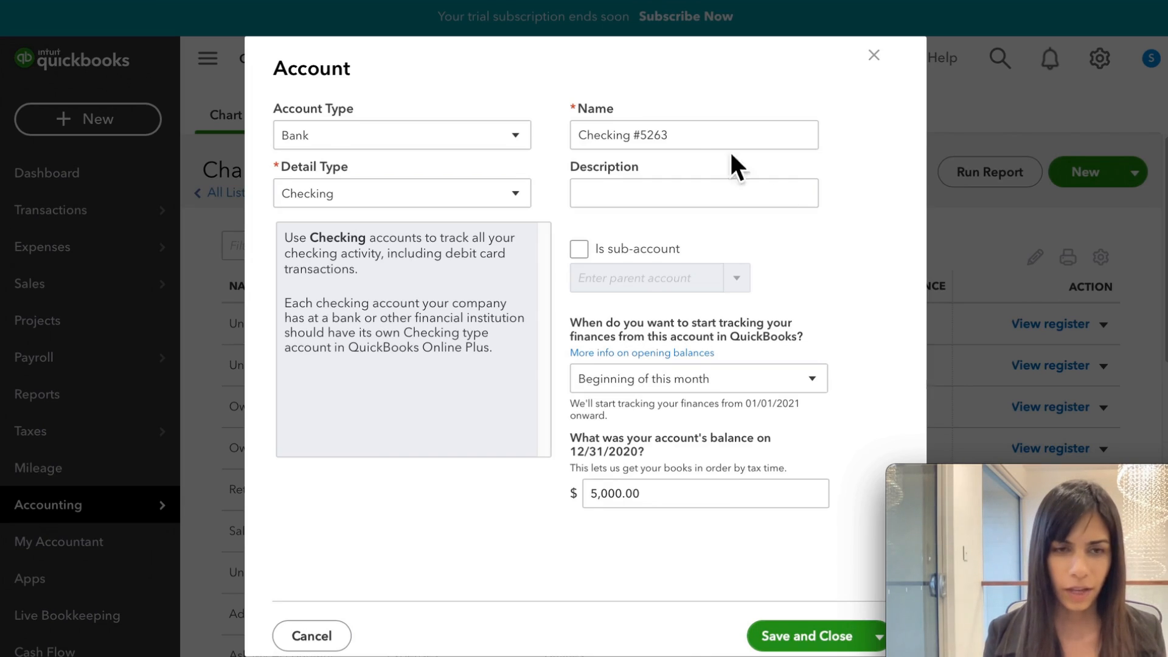
Step: Change the account type to Credit Card with detail type Credit Card
left_click(487, 134)
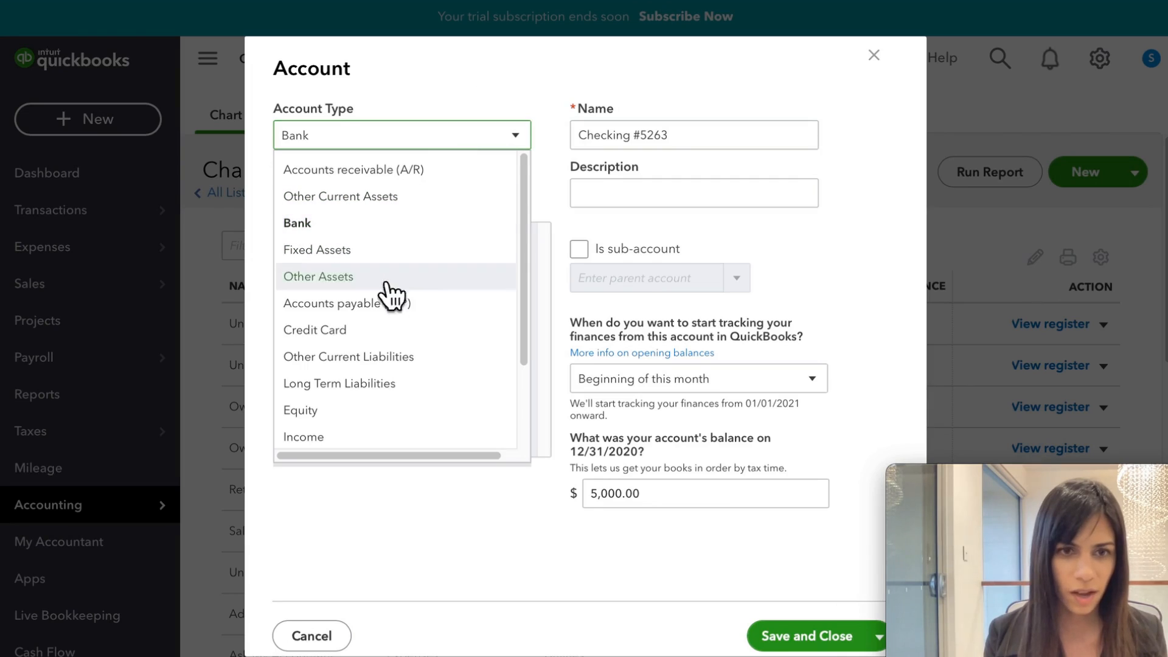
left_click(391, 329)
left_click(389, 194)
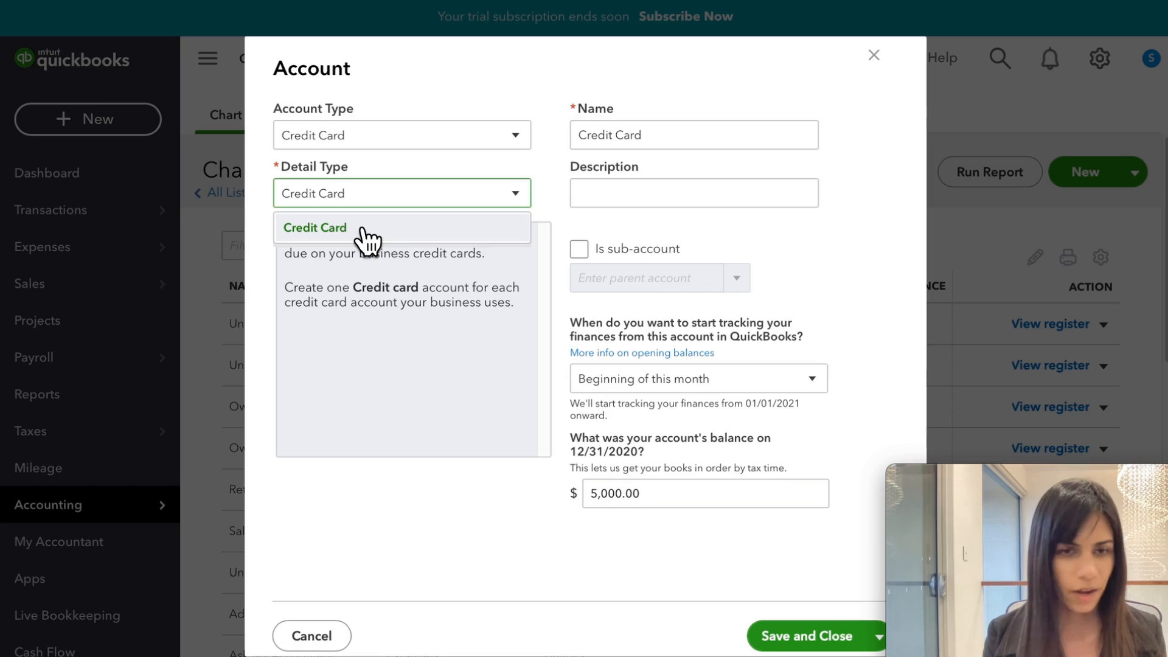
left_click(367, 230)
Step: Add # and the short card number after Credit Card in the account name
triple_click(665, 146)
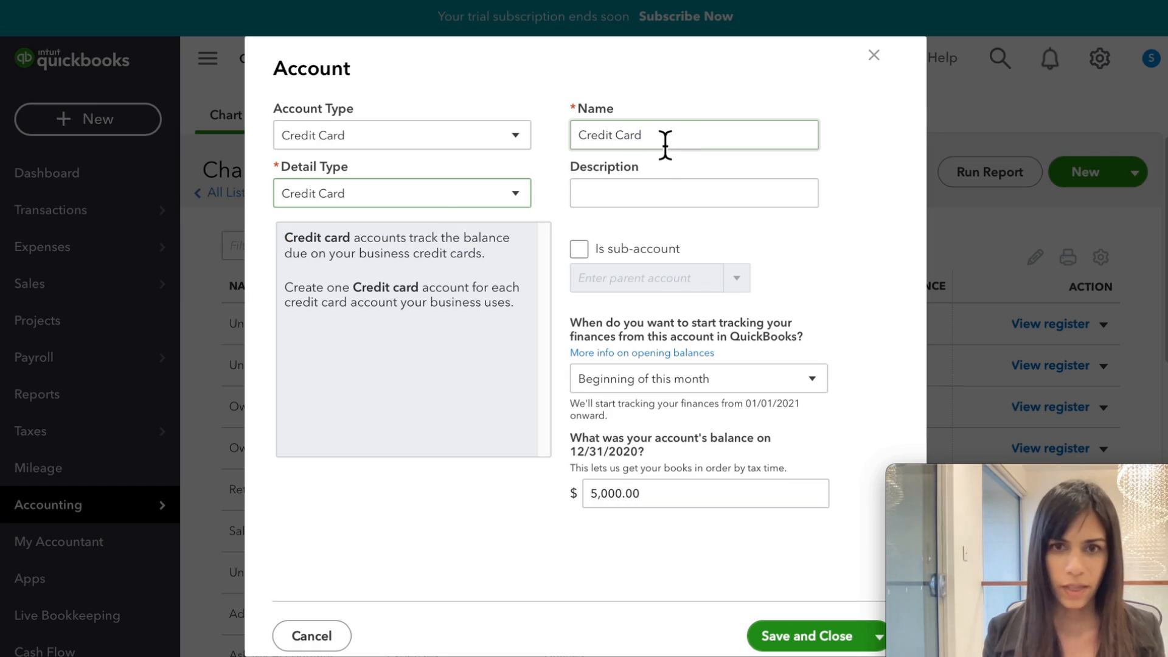
key("Right")
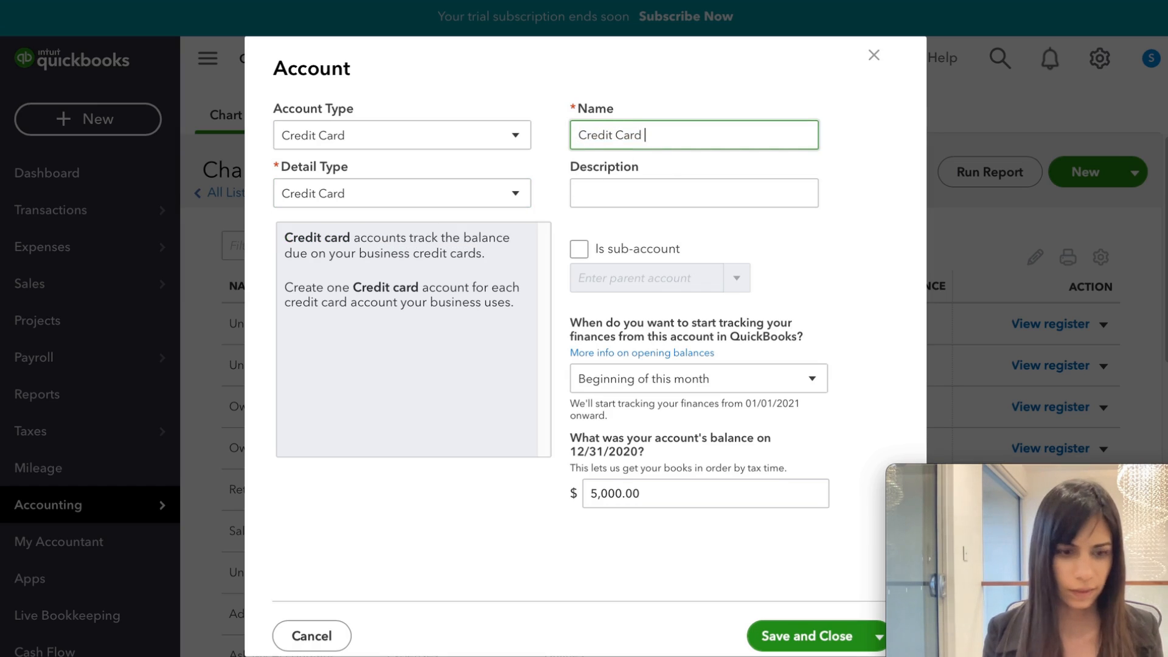
type("#7963")
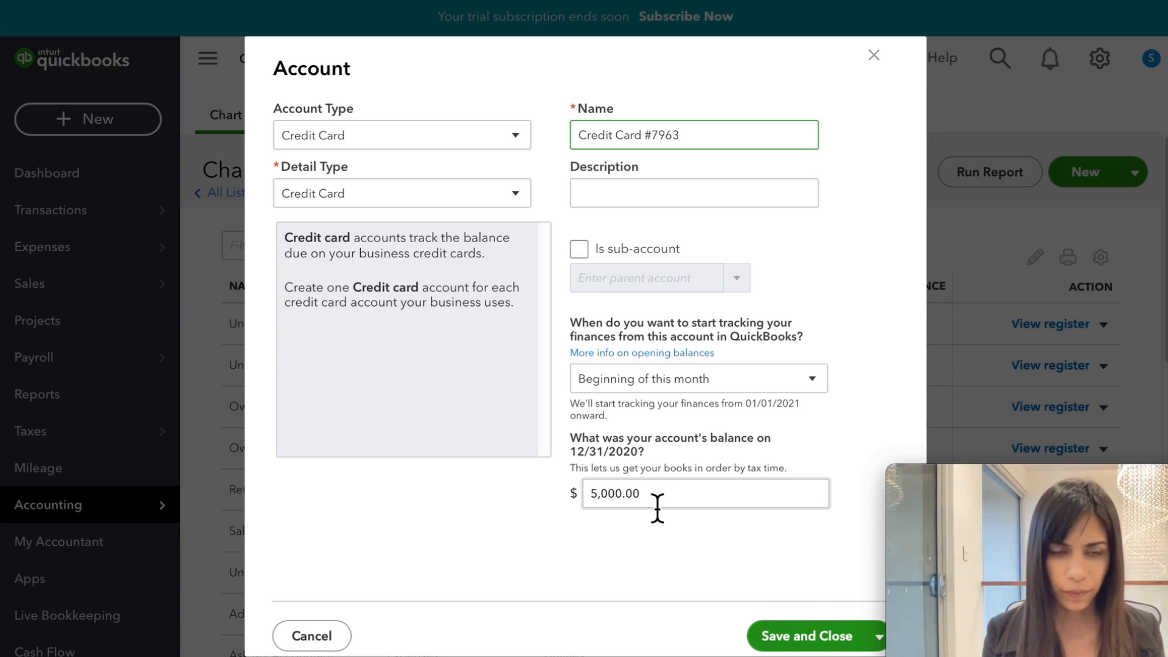
Step: Change the account type to Fixed Assets with detail type Machinery & Equipment
left_click(400, 143)
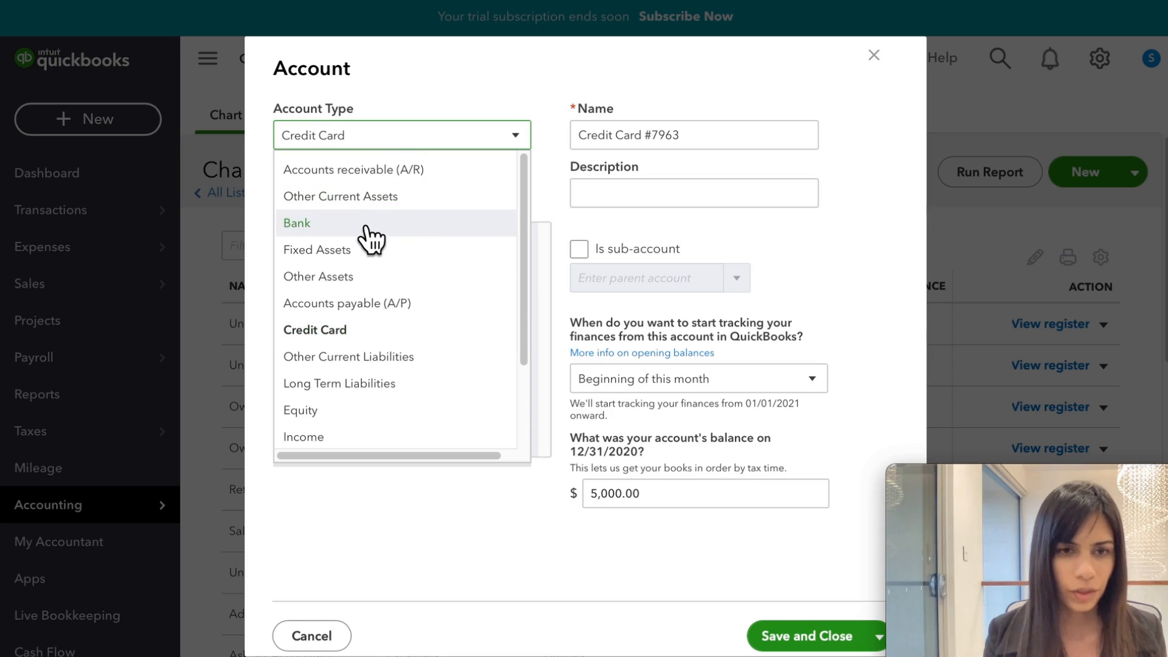
left_click(365, 250)
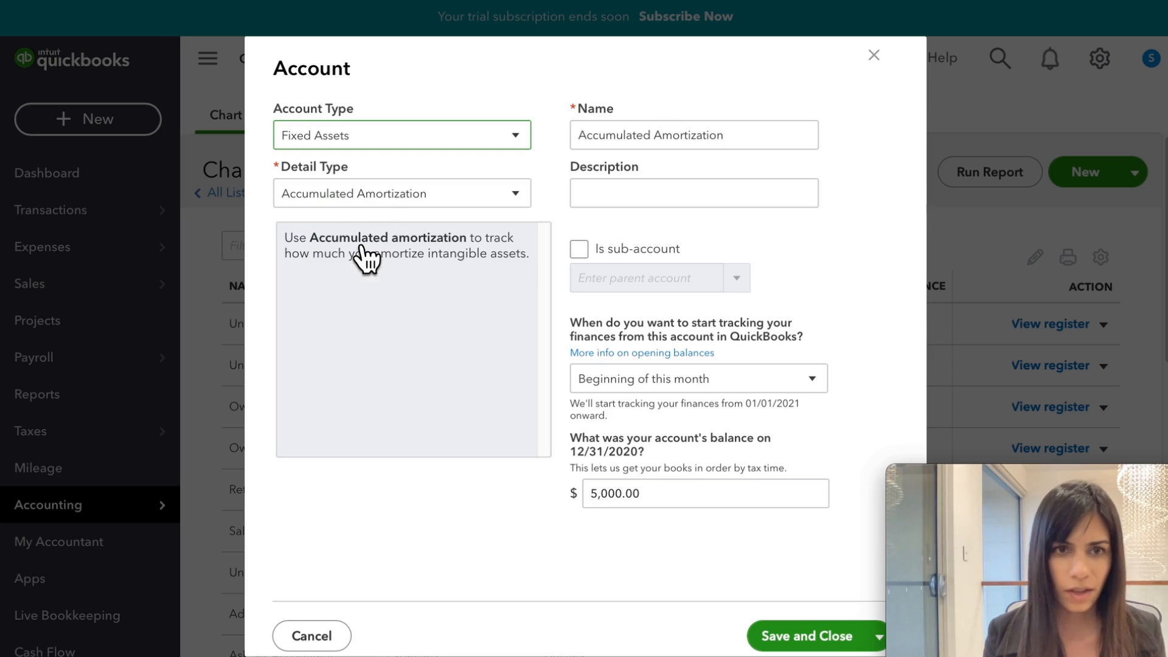
left_click(378, 195)
scroll(377, 369, "down", 3)
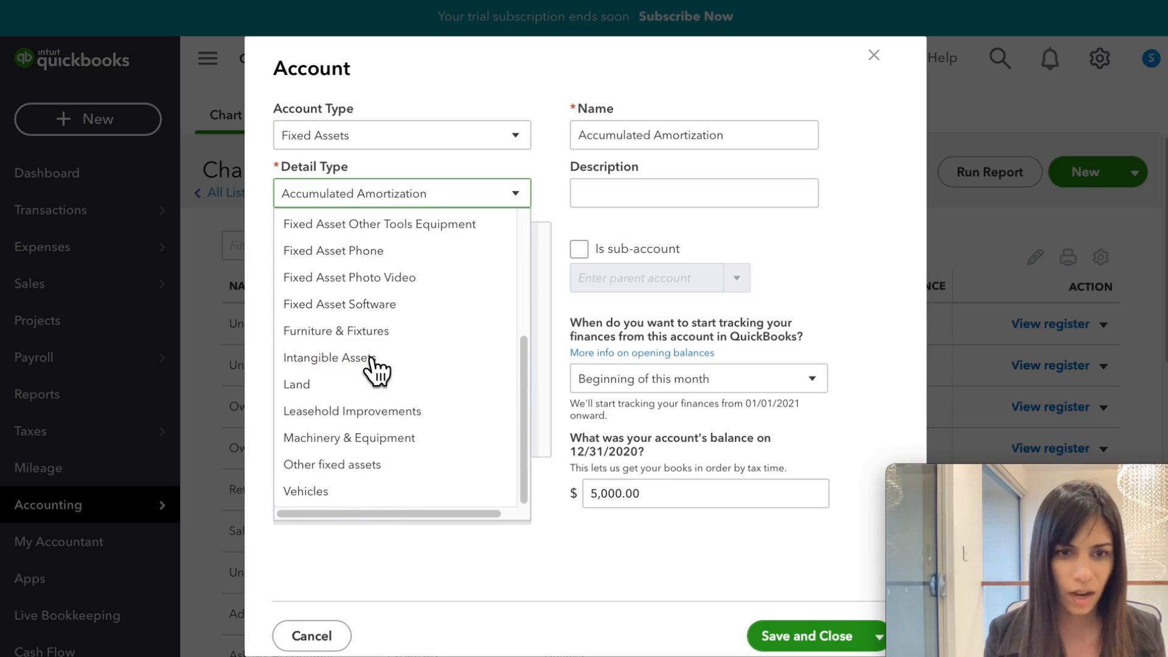
left_click(404, 444)
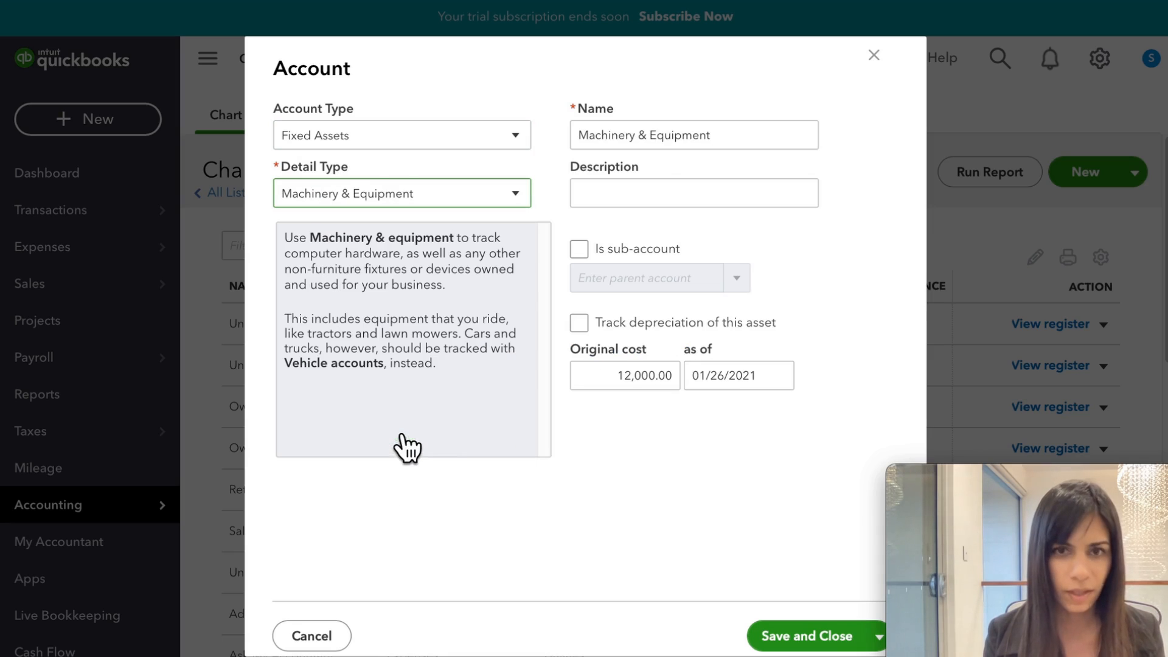
Step: Replace the fixed asset account's name with Mixer
triple_click(722, 152)
type("Mixer")
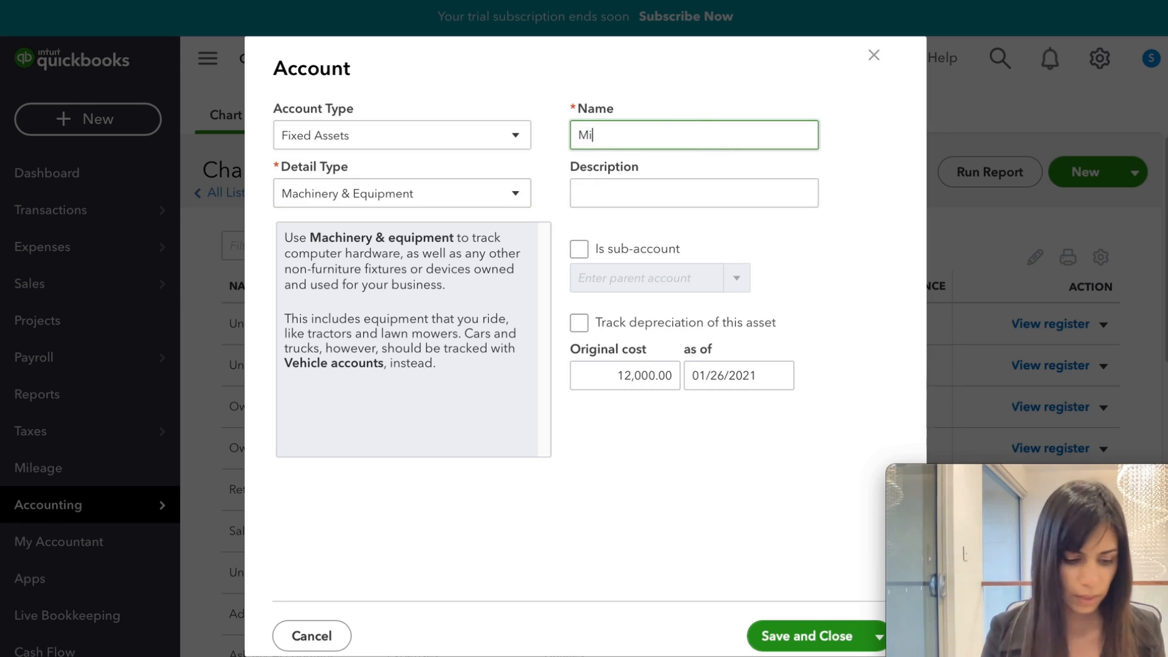
left_click(848, 236)
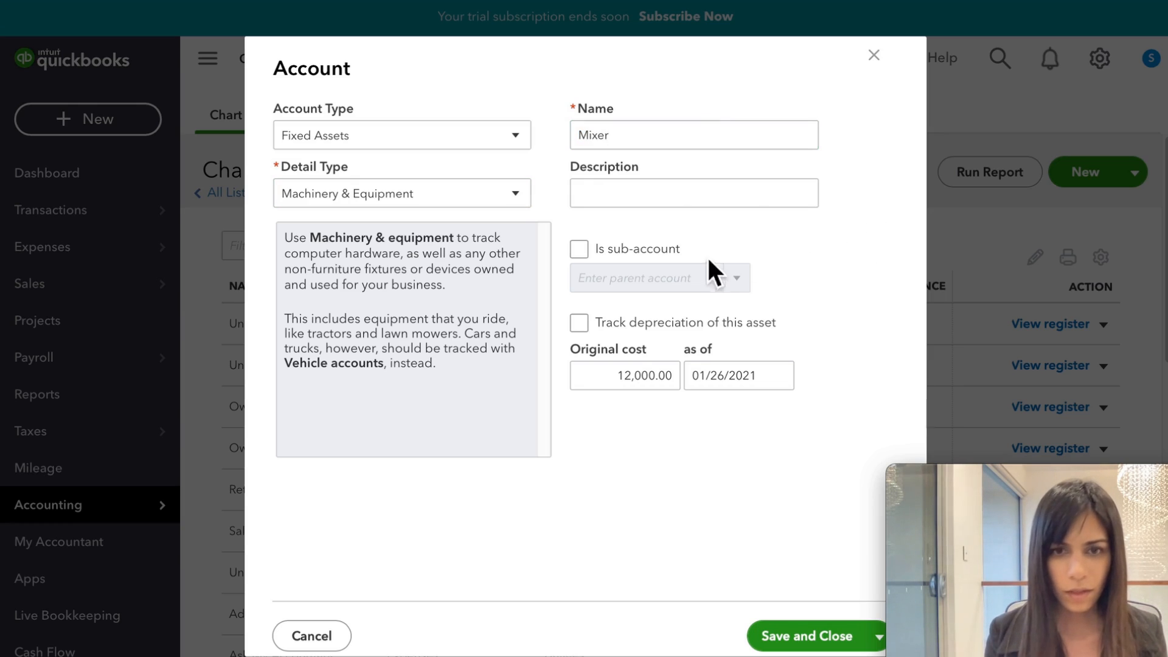
Step: Turn on depreciation tracking for the Mixer asset and go through its original cost, date and depreciation fields without changing them
left_click(581, 326)
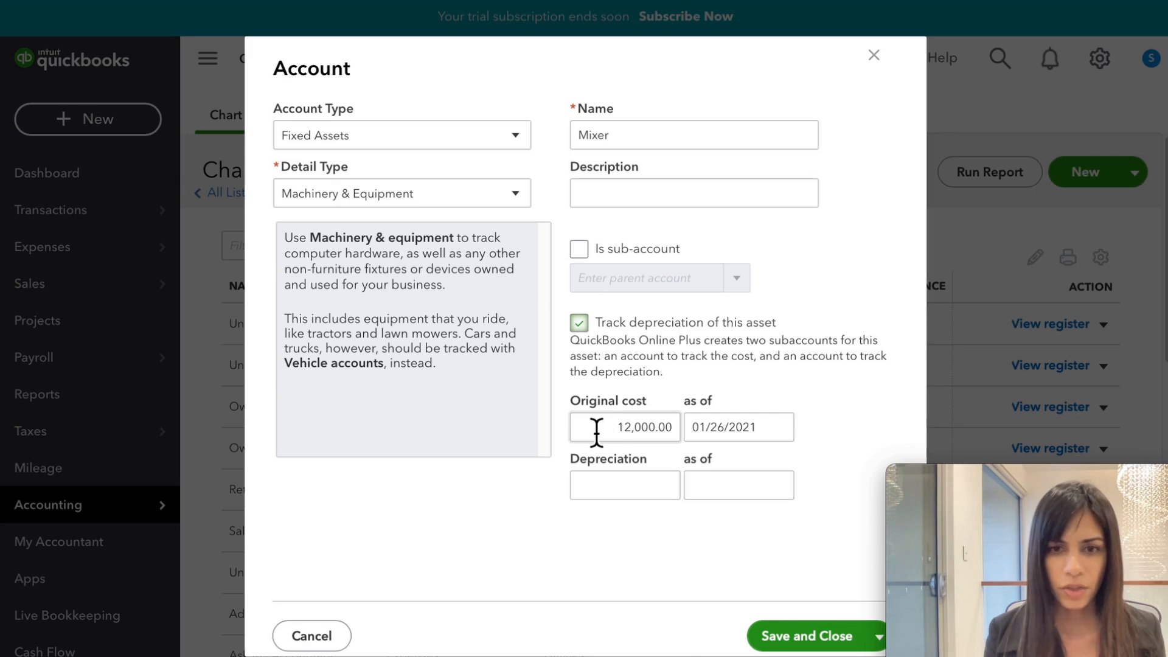
left_click(596, 432)
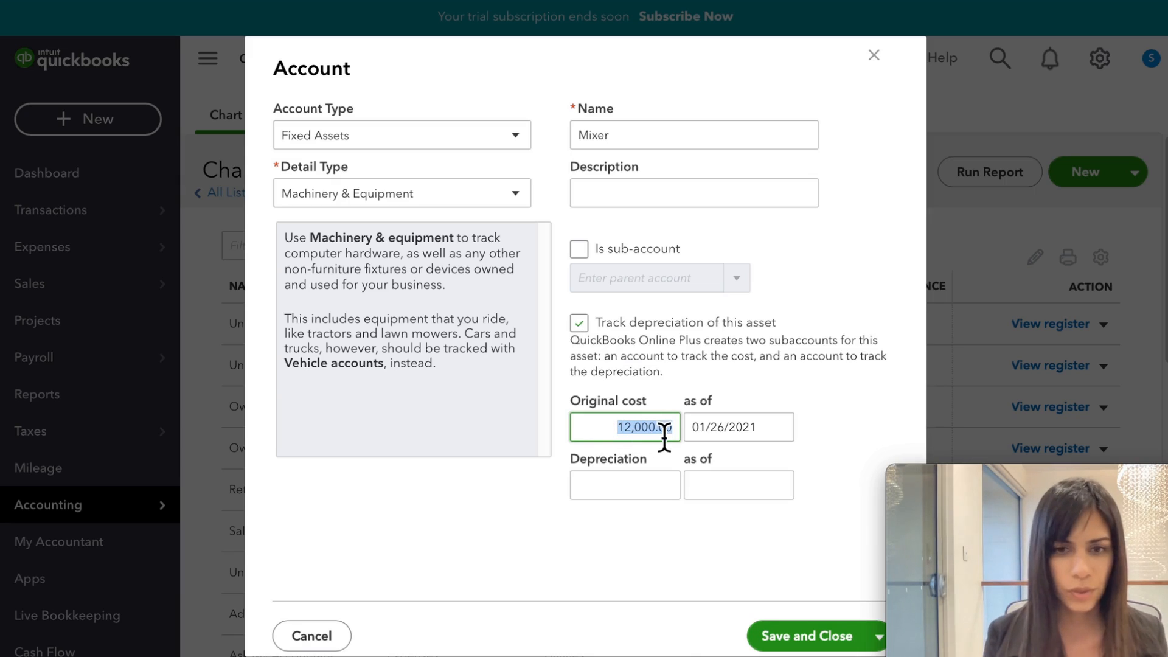
left_click(777, 428)
left_click(754, 340)
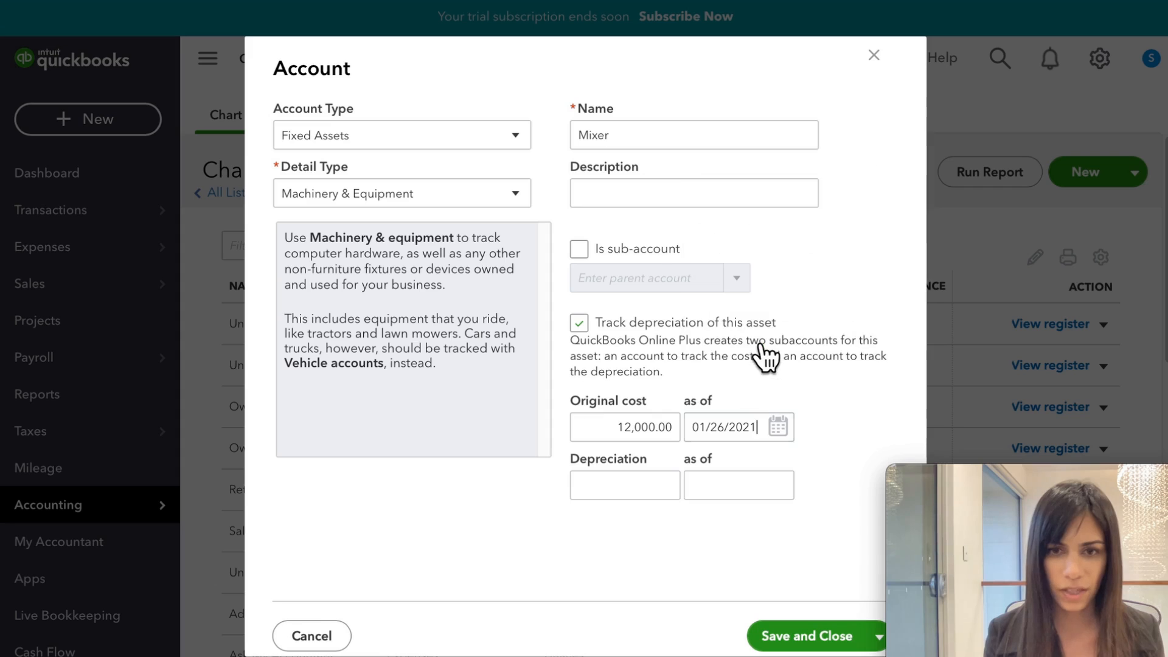
left_click(640, 489)
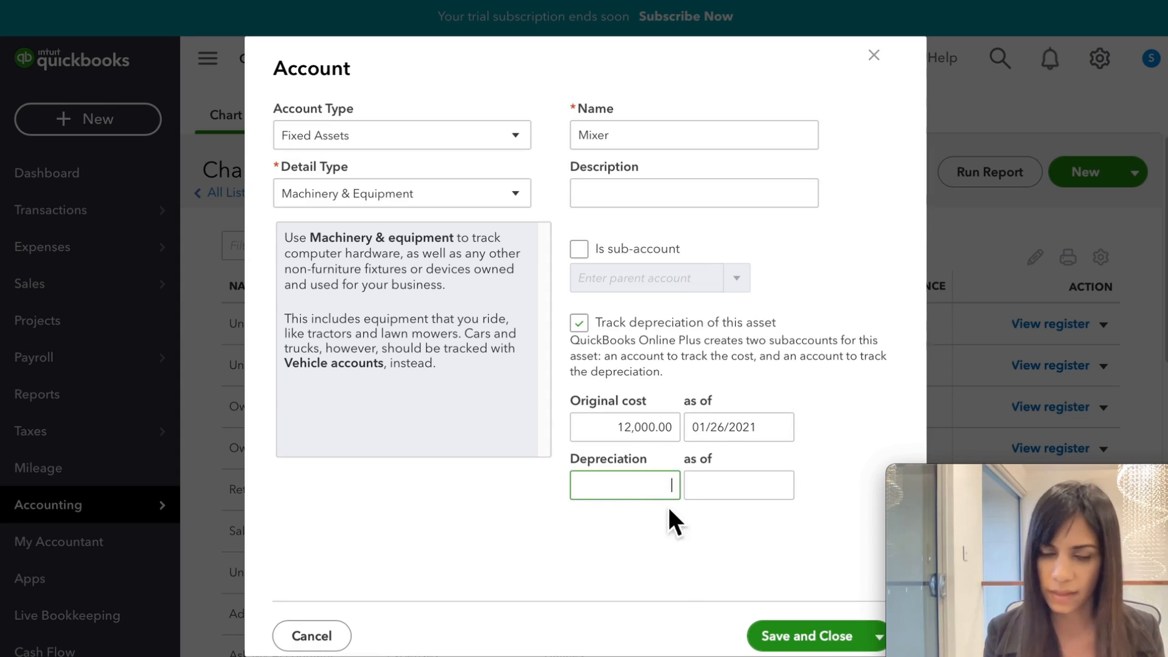
left_click(671, 535)
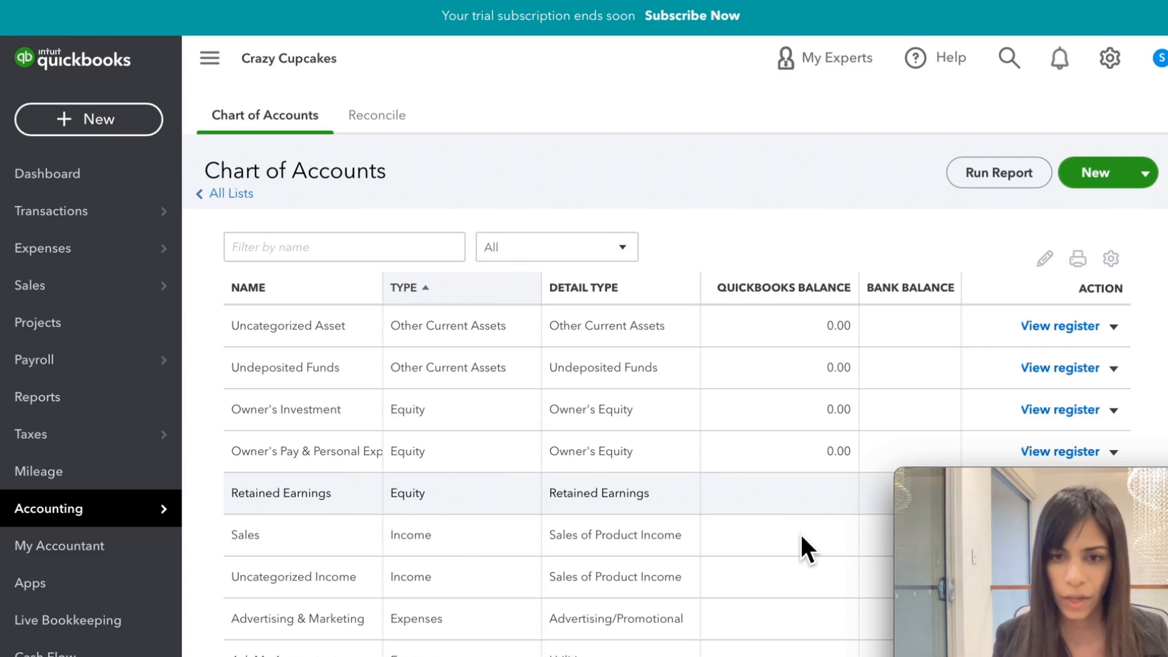
Step: Look through the chart of accounts and open the Sales income account for editing
scroll(800, 536, "down", 6)
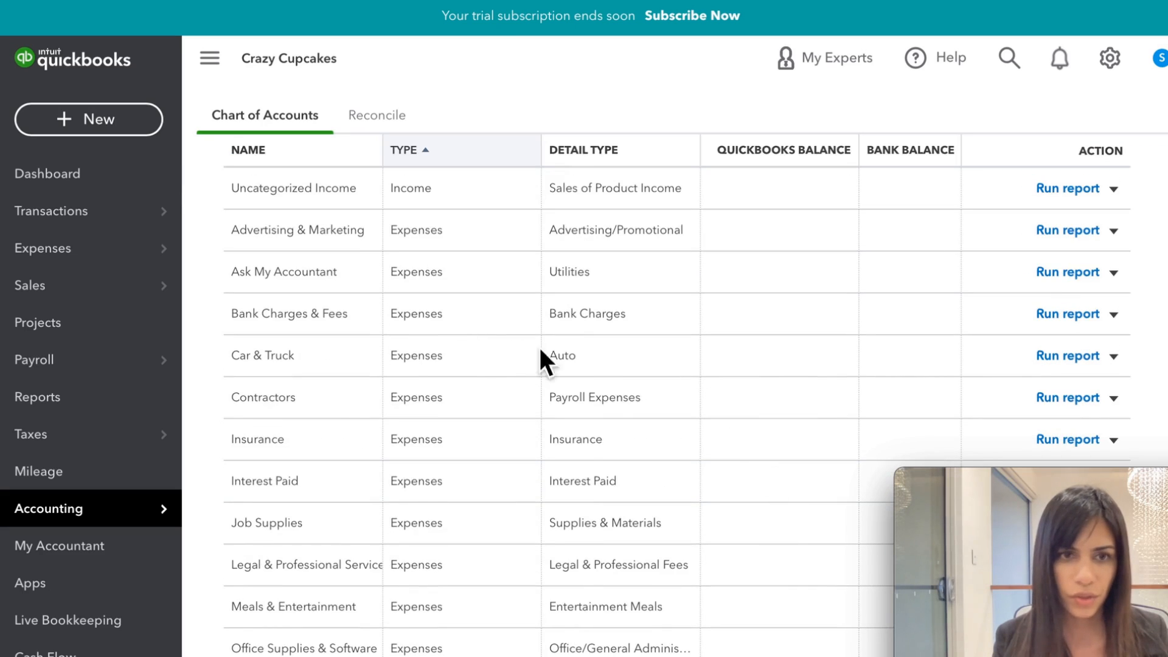
scroll(572, 344, "up", 1)
scroll(786, 210, "up", 1)
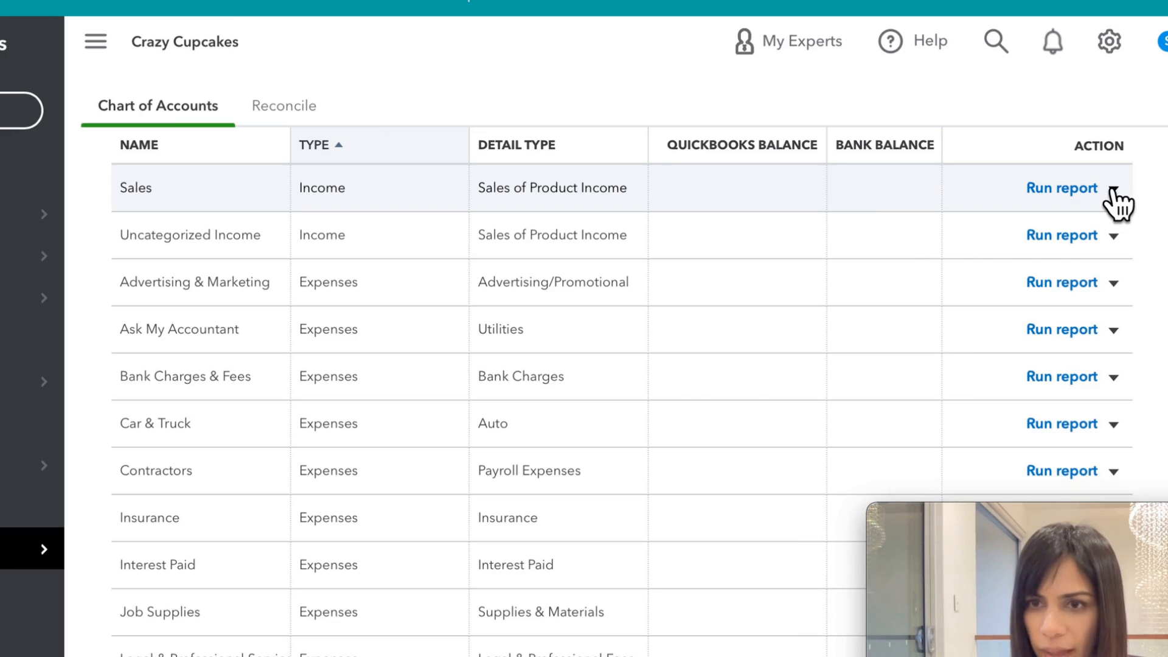
left_click(1114, 189)
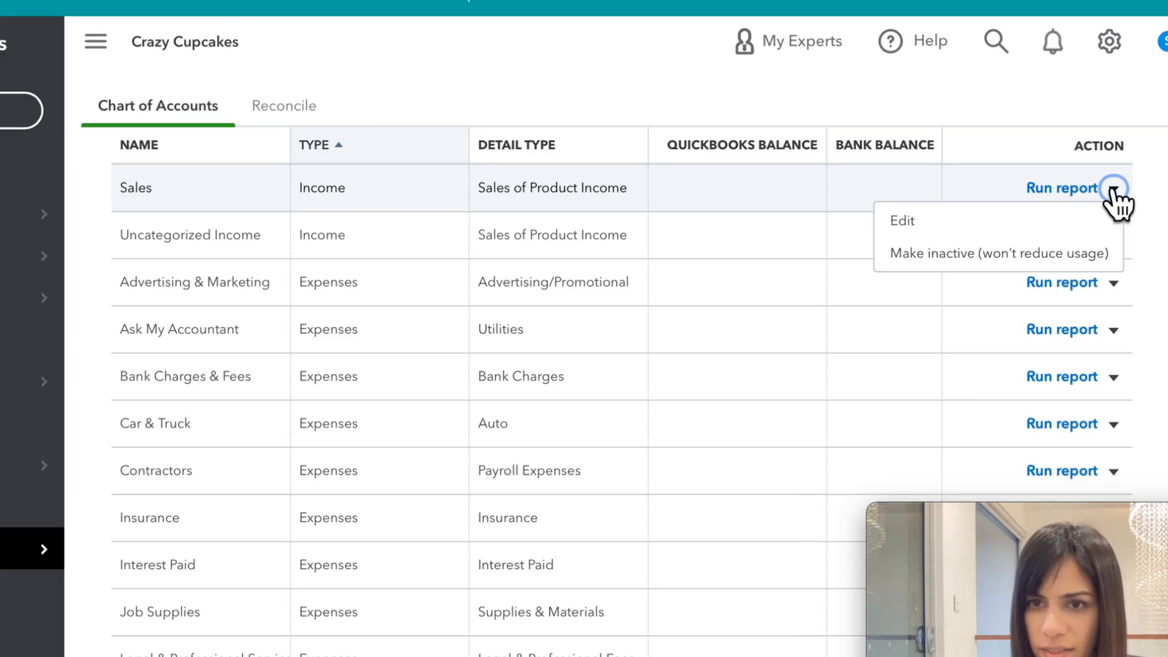
left_click(907, 222)
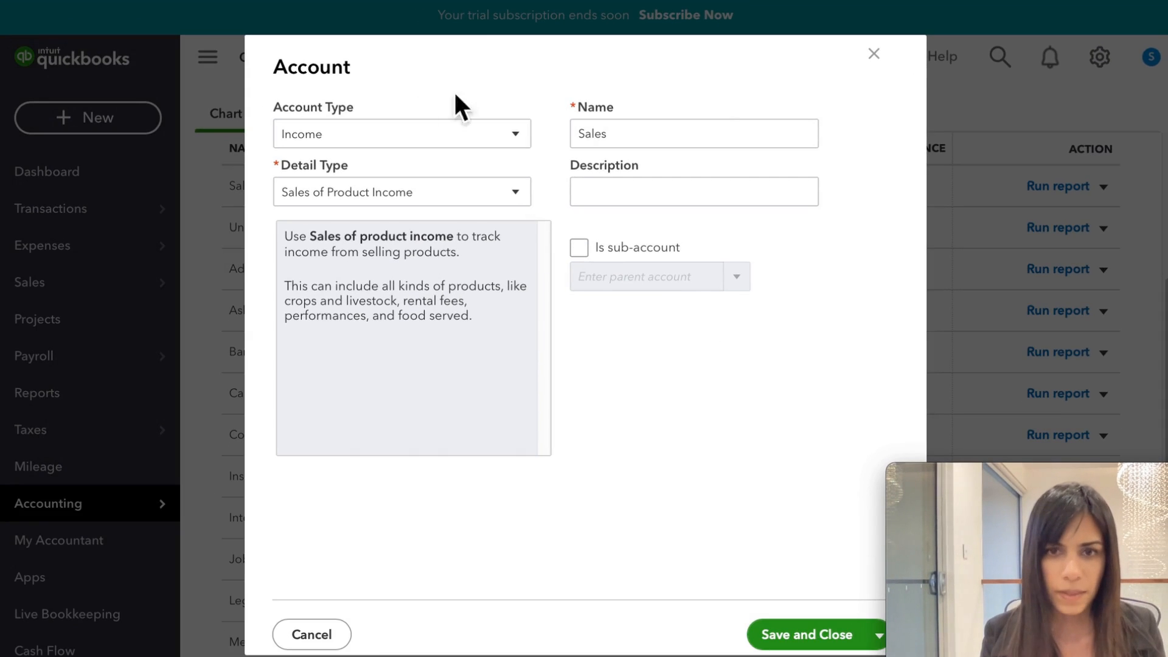
Step: Rename the Sales income account as Cupcake Sales and save the account
left_click(583, 135)
double_click(583, 135)
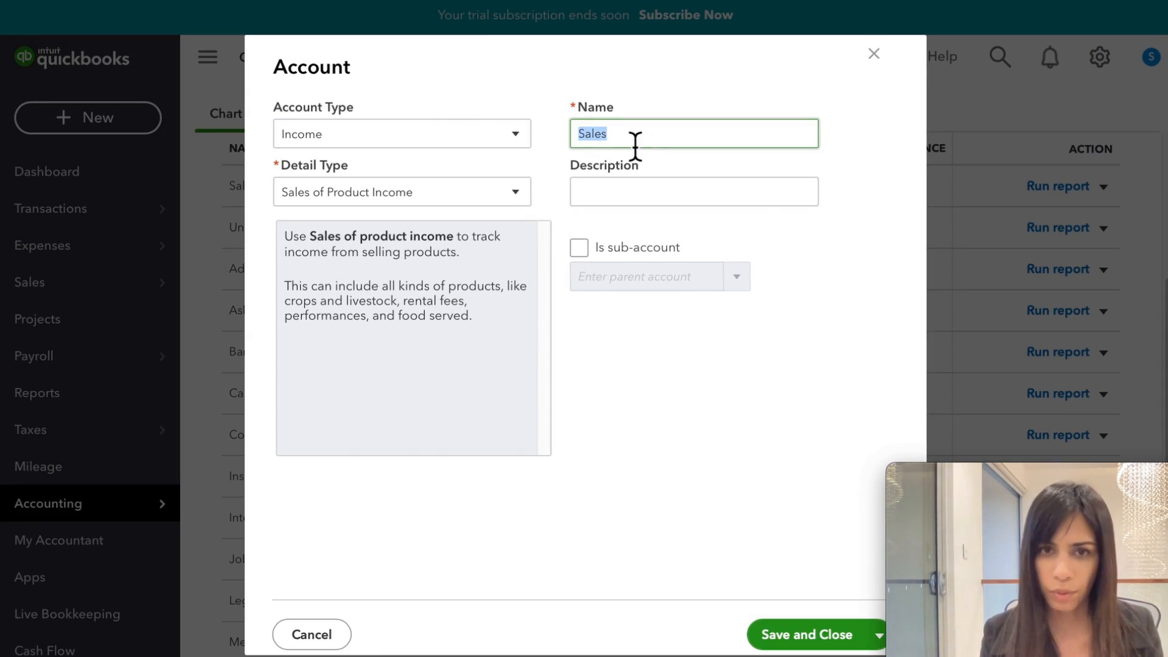
left_click(633, 144)
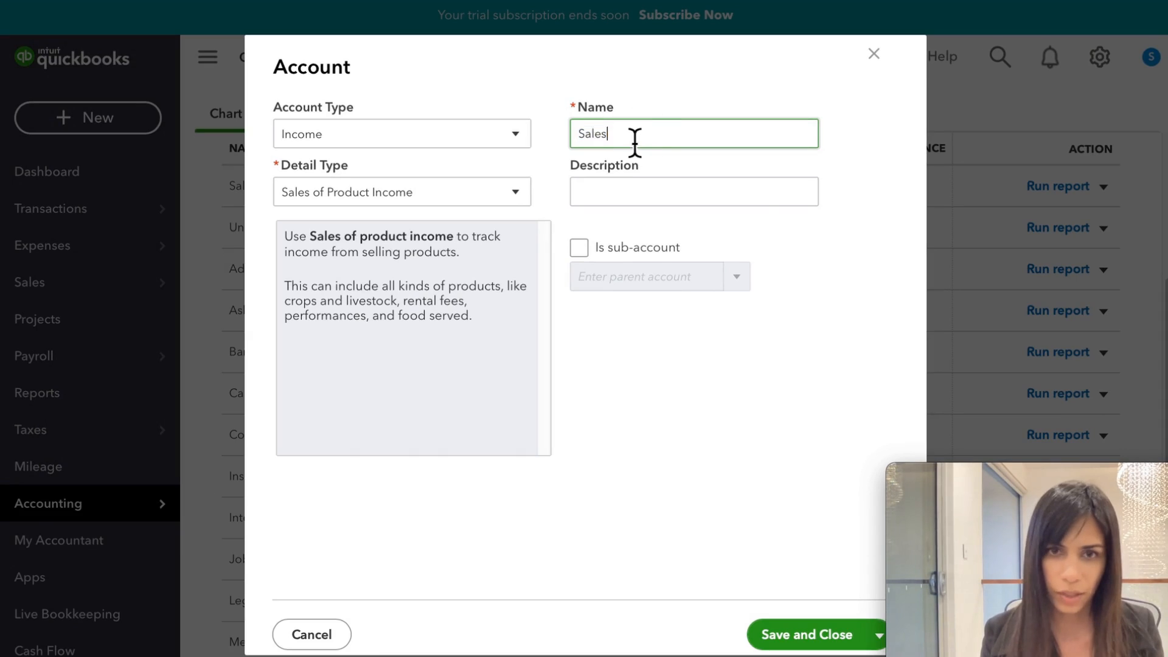
left_click(579, 135)
type("Cupcake")
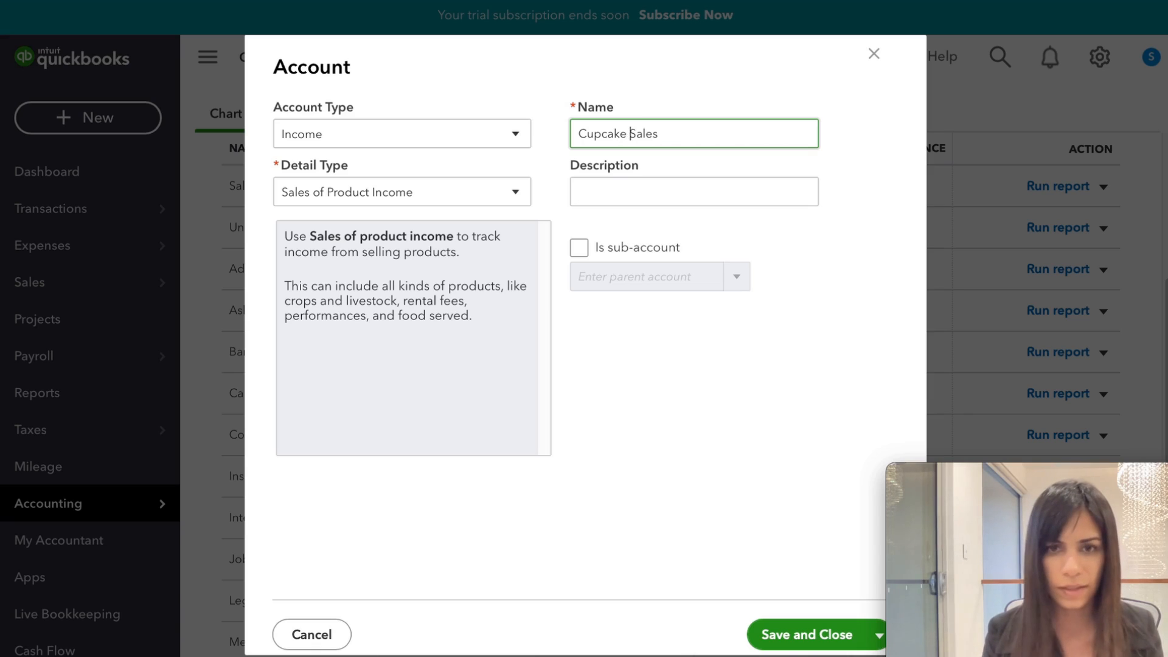
left_click(806, 635)
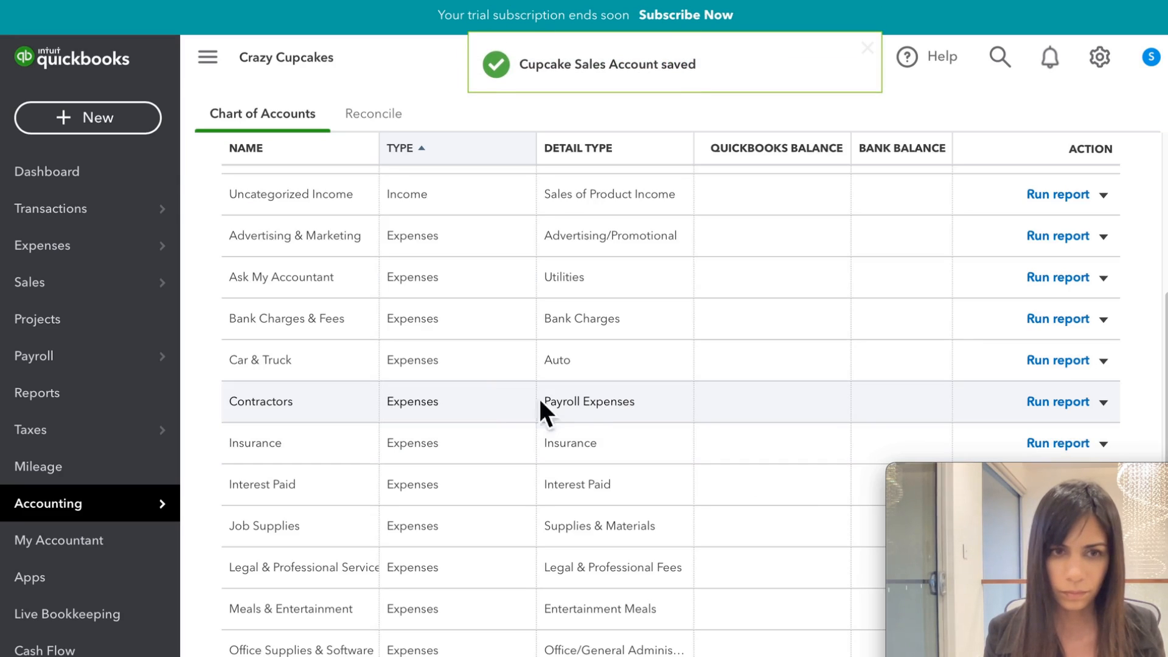
Step: Make the Car & Truck expense account inactive in the chart of accounts
scroll(638, 393, "up", 2)
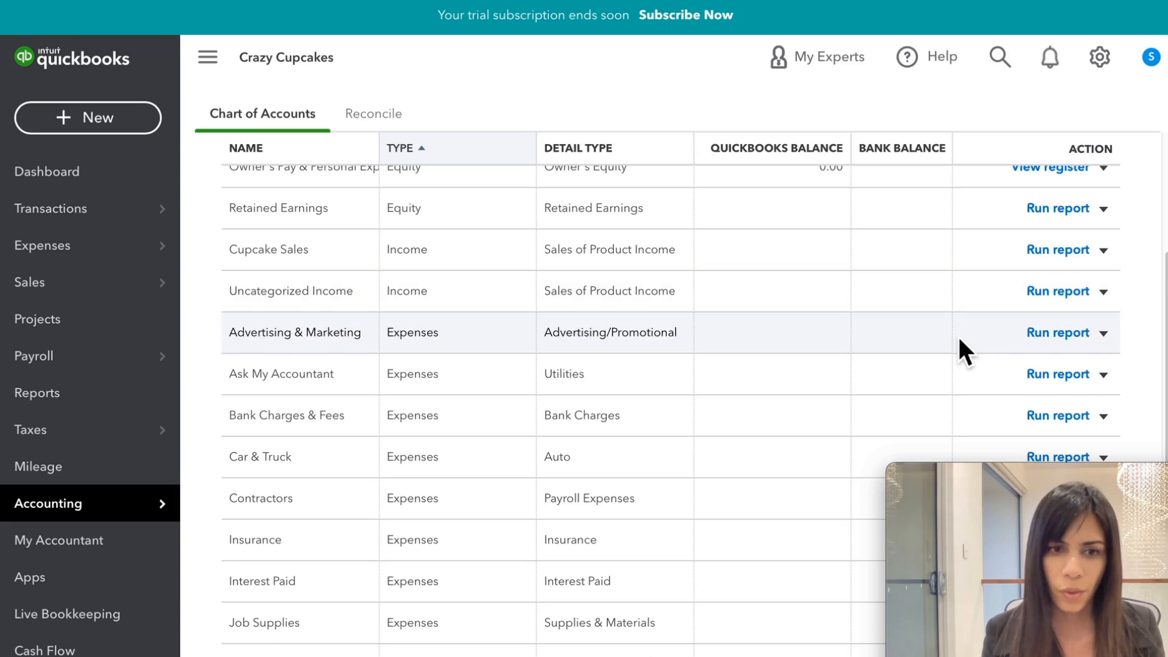
scroll(958, 343, "down", 2)
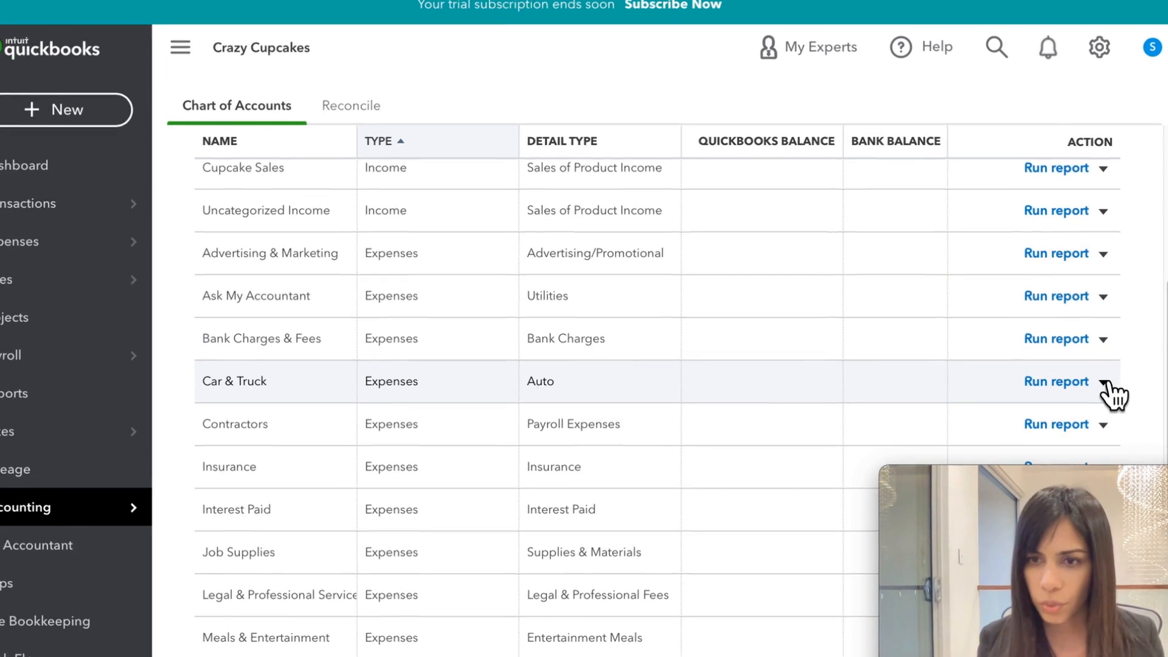
left_click(1103, 382)
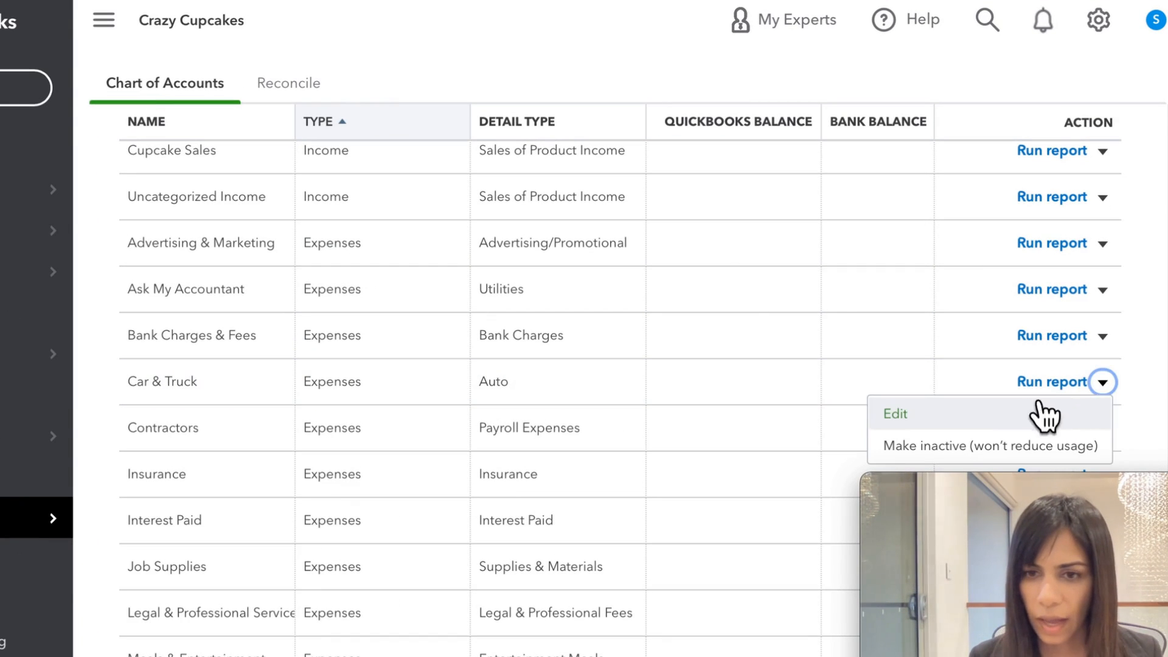
left_click(949, 450)
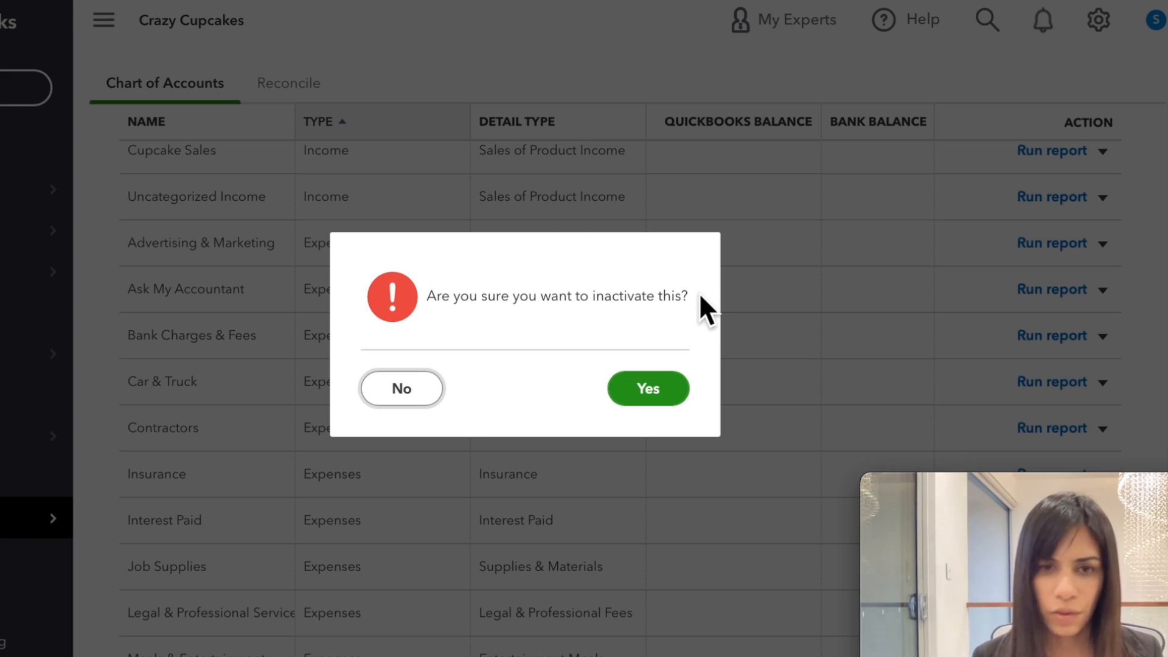
left_click(648, 401)
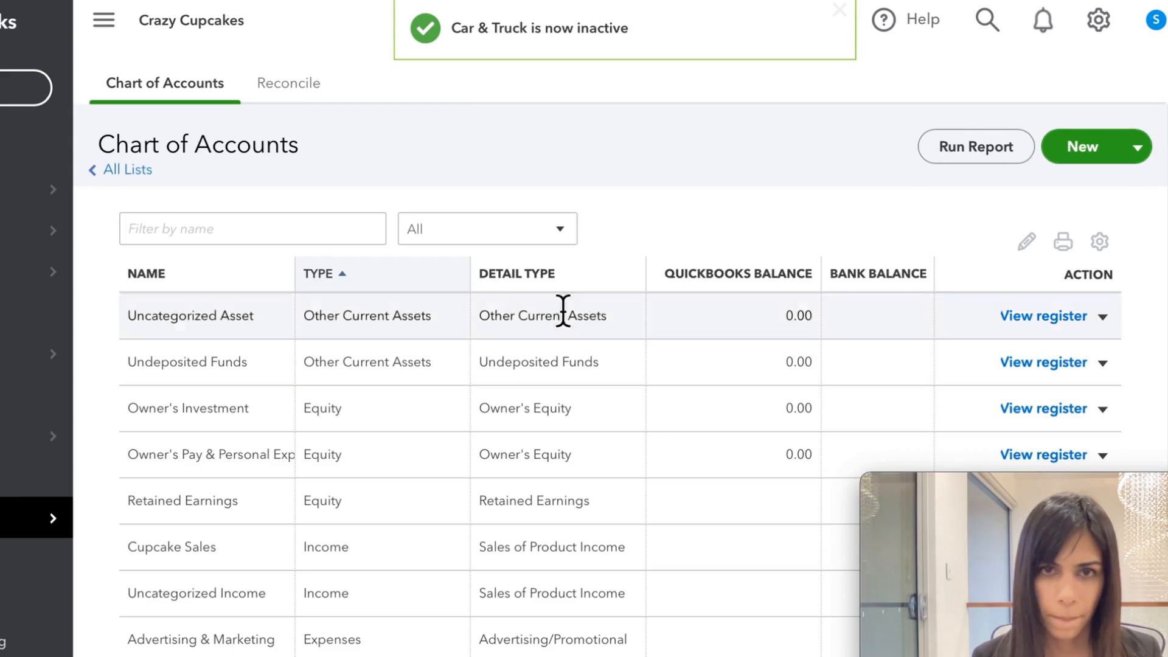